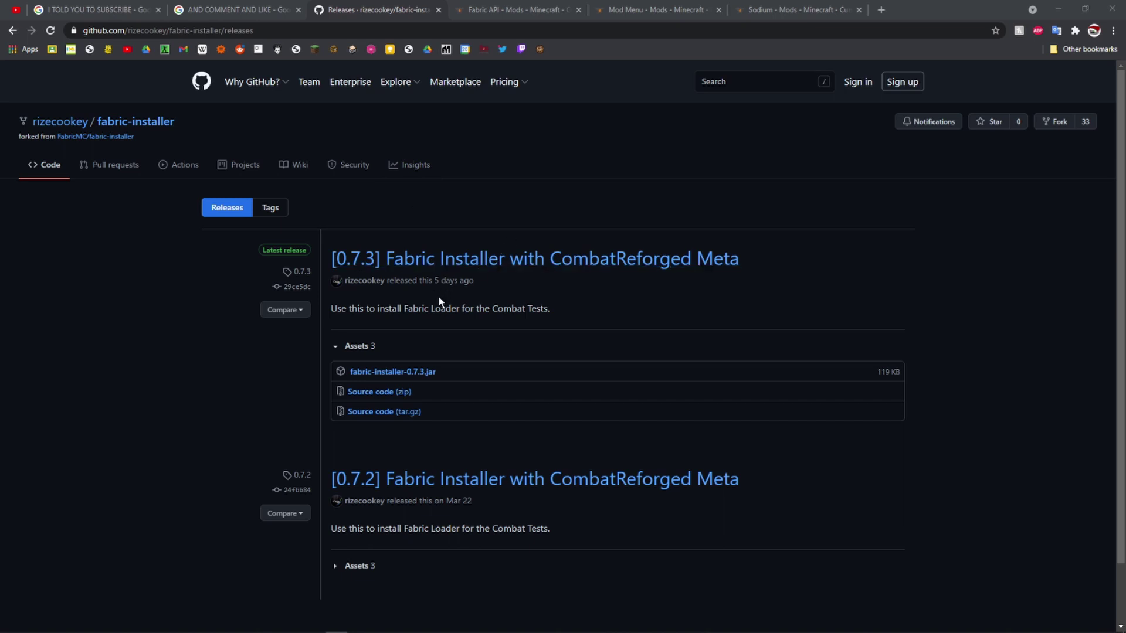
Download fabric-installer-0.7.3.jar from the 0.7.3 release, keep the file, and run it
click(420, 375)
click(220, 615)
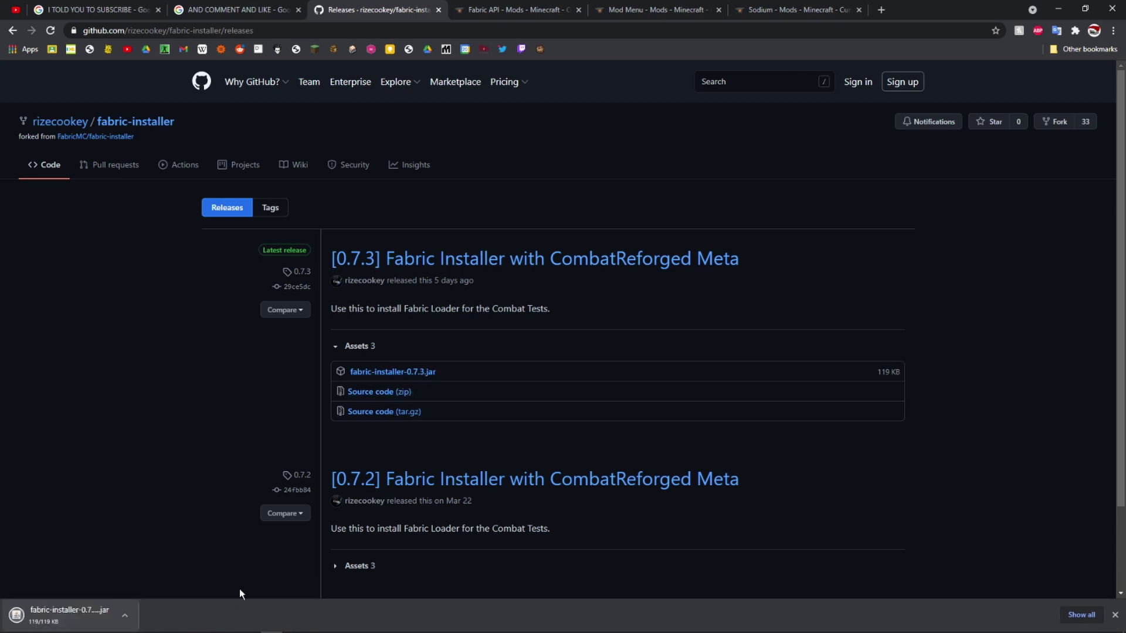
click(59, 619)
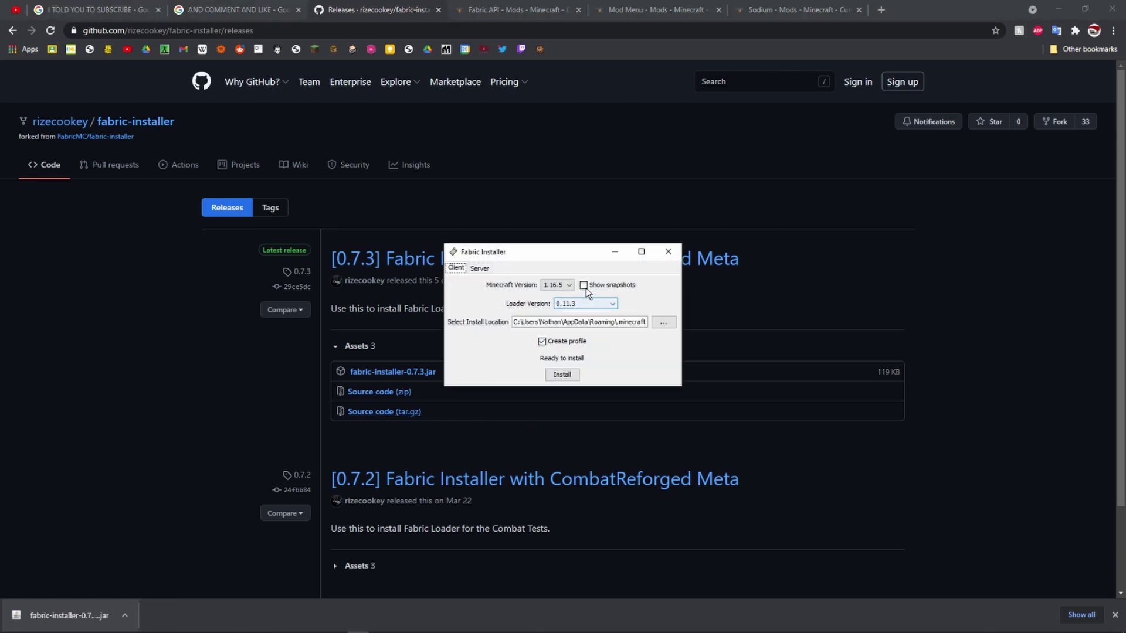
Show snapshots in the Fabric Installer, install the loader for Minecraft version 1.16_combat-6, and close the installer
click(584, 285)
click(561, 284)
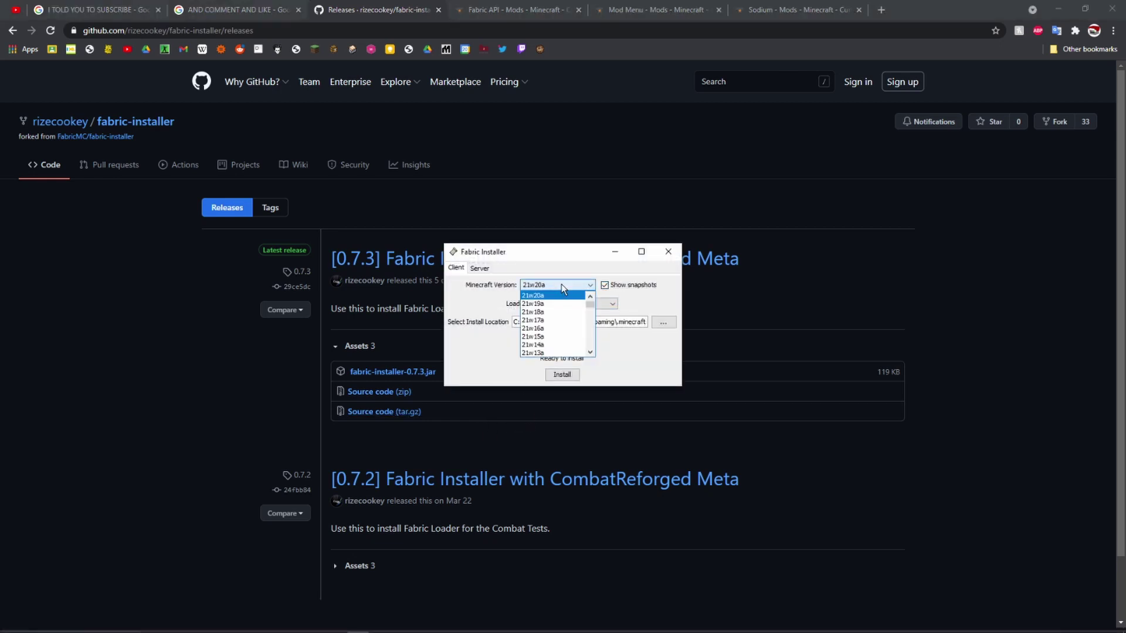
scroll(559, 346, down, 5)
scroll(557, 335, down, 12)
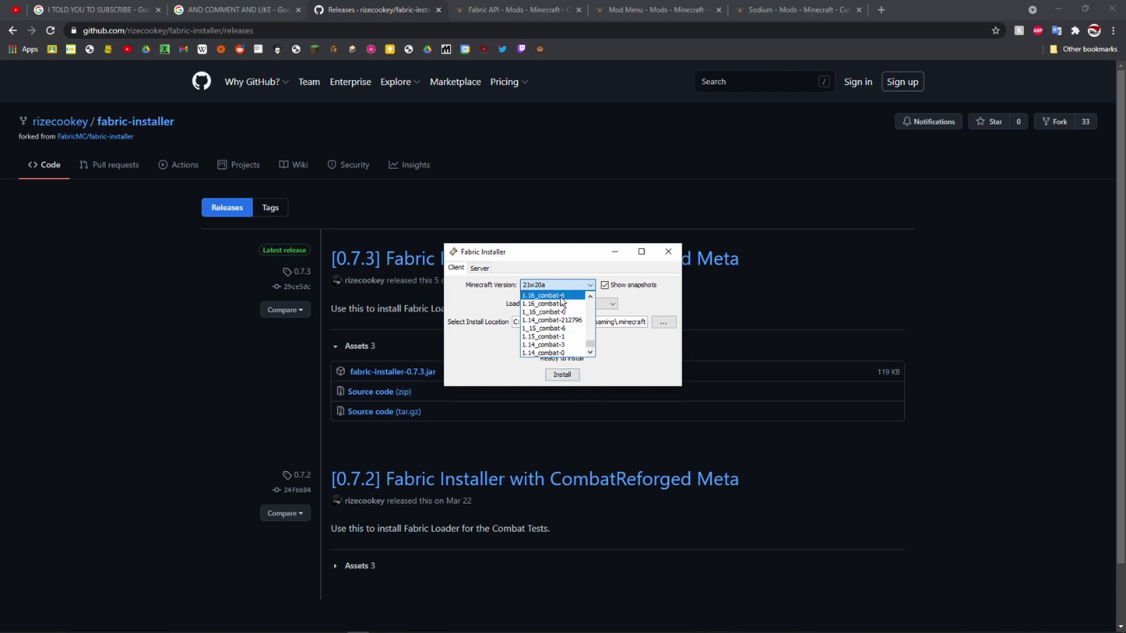
click(561, 296)
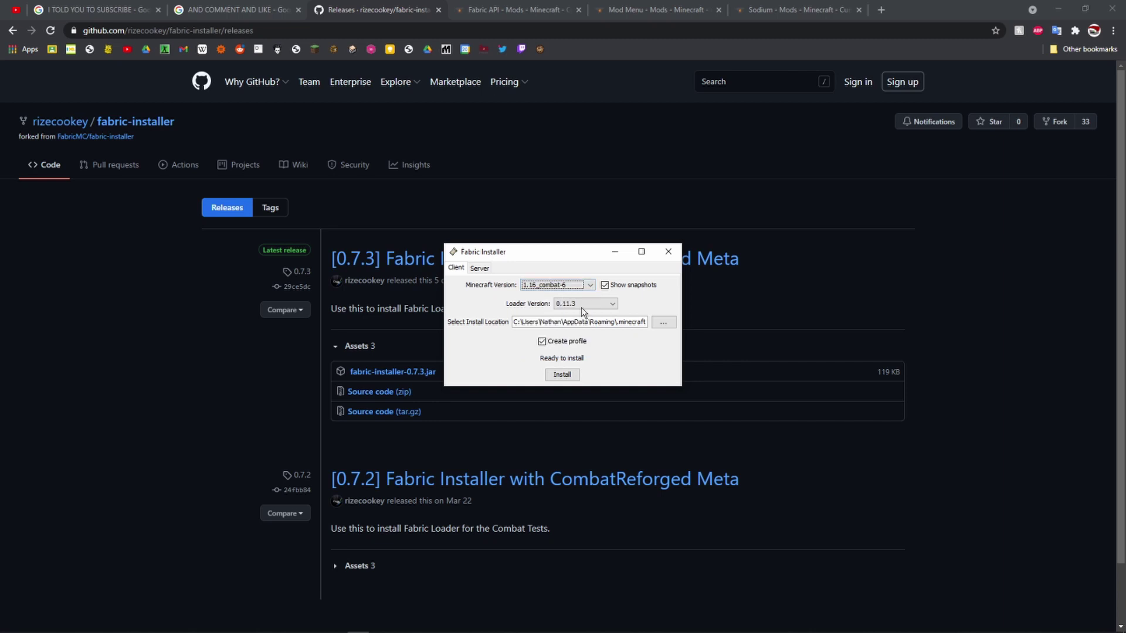
click(561, 375)
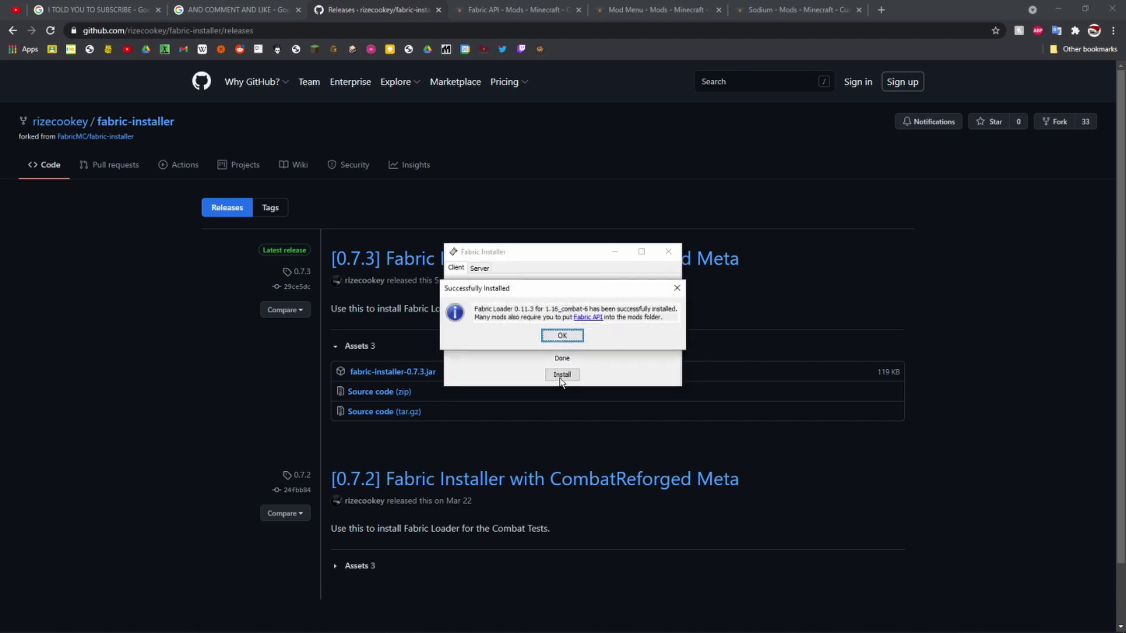
click(561, 336)
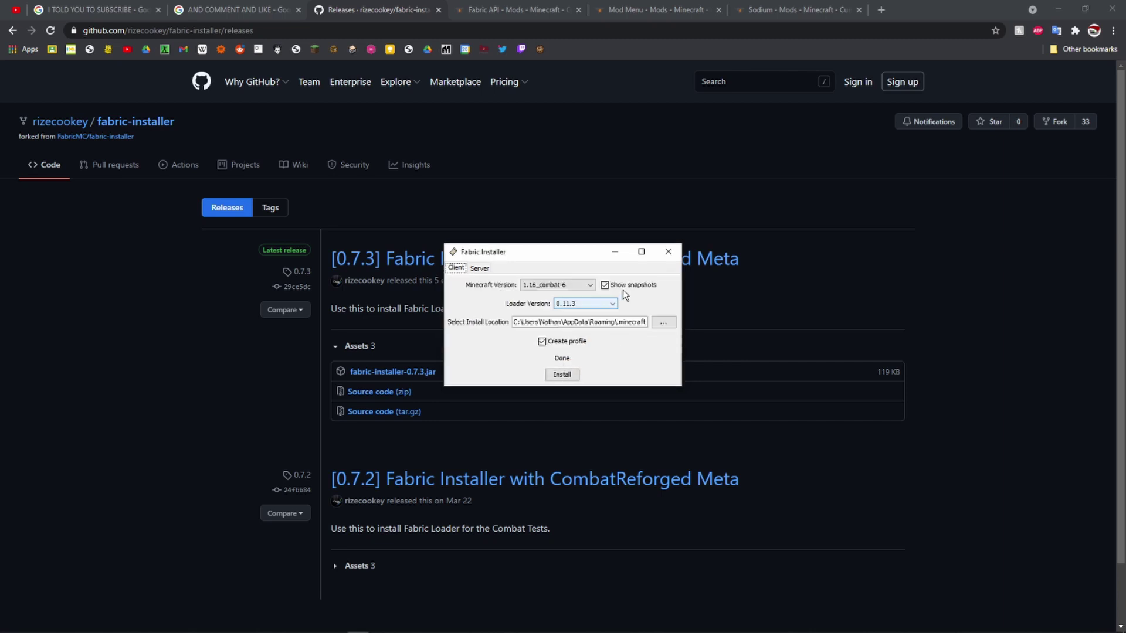
click(667, 251)
Download the [1.16.5] Fabric API 0.34.2 file from its CurseForge files page and keep it
click(509, 8)
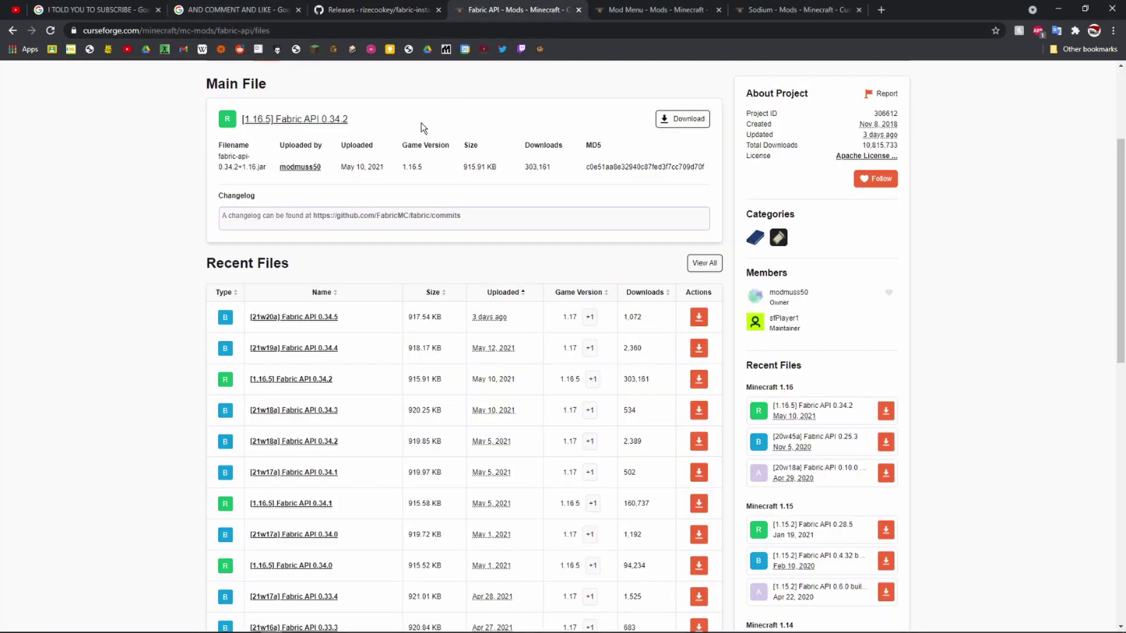
click(699, 380)
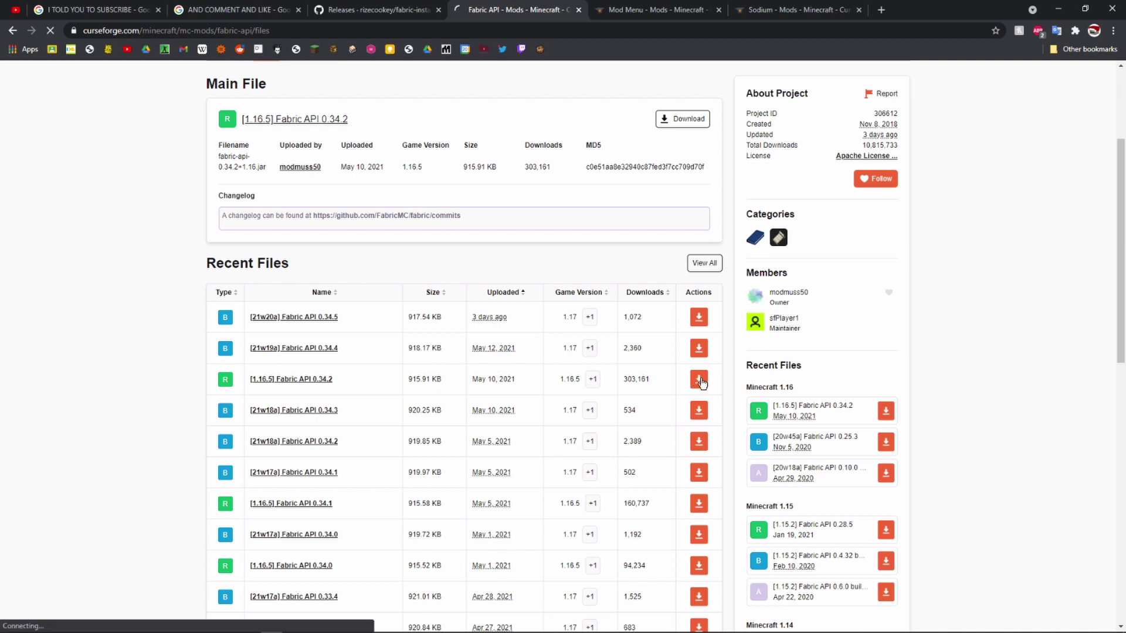
click(214, 616)
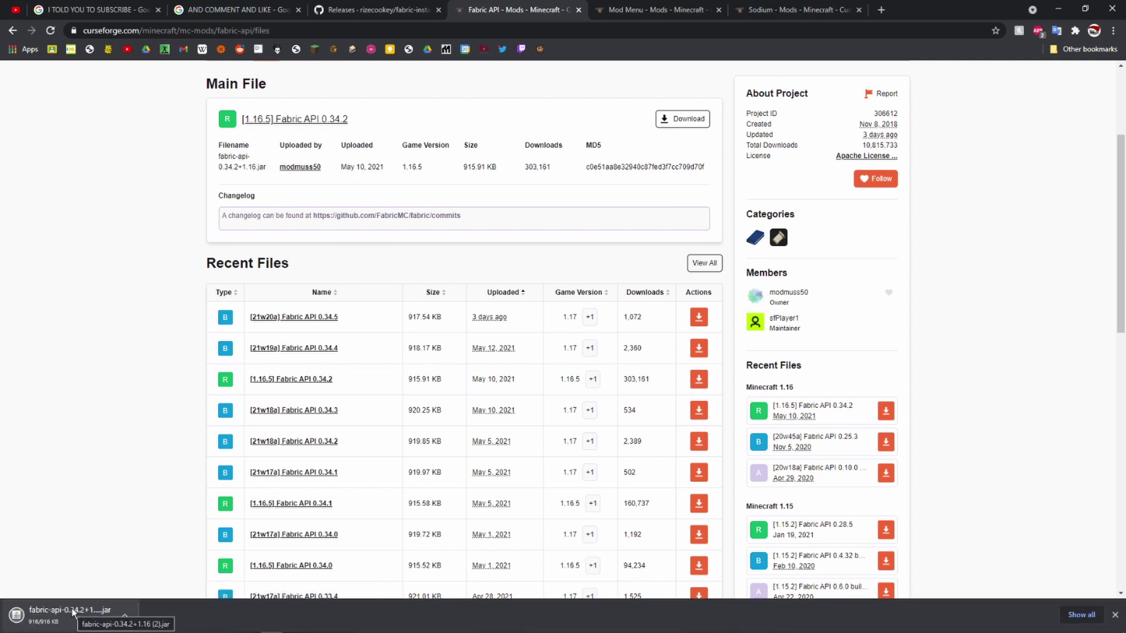
Place the downloaded Fabric API jar in the mods folder inside .minecraft
mouse_move(223, 630)
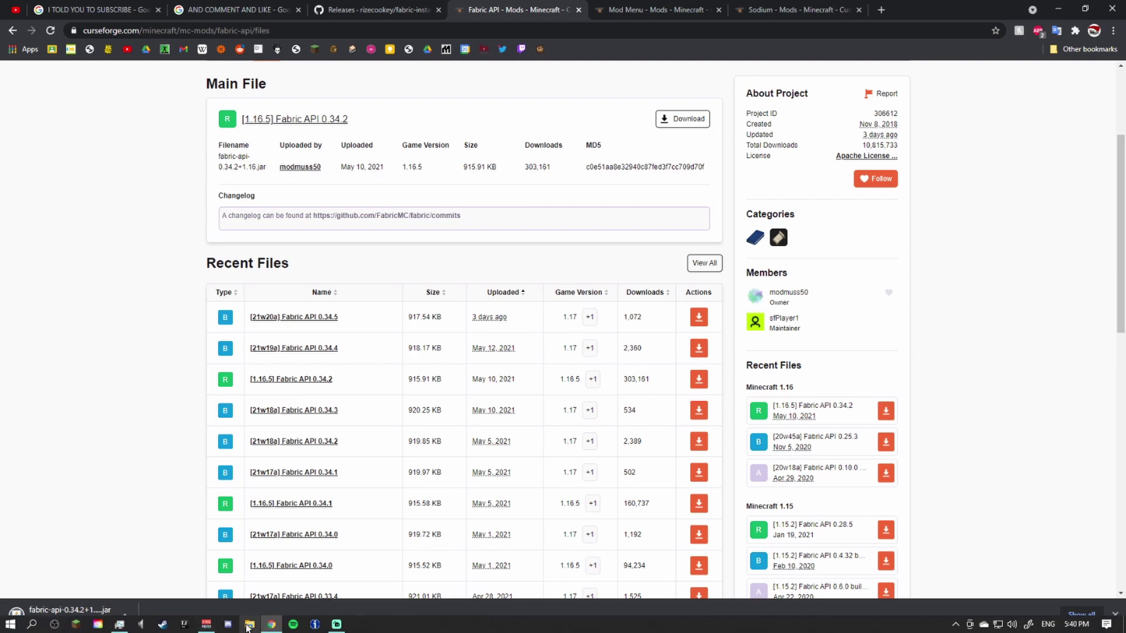
click(249, 624)
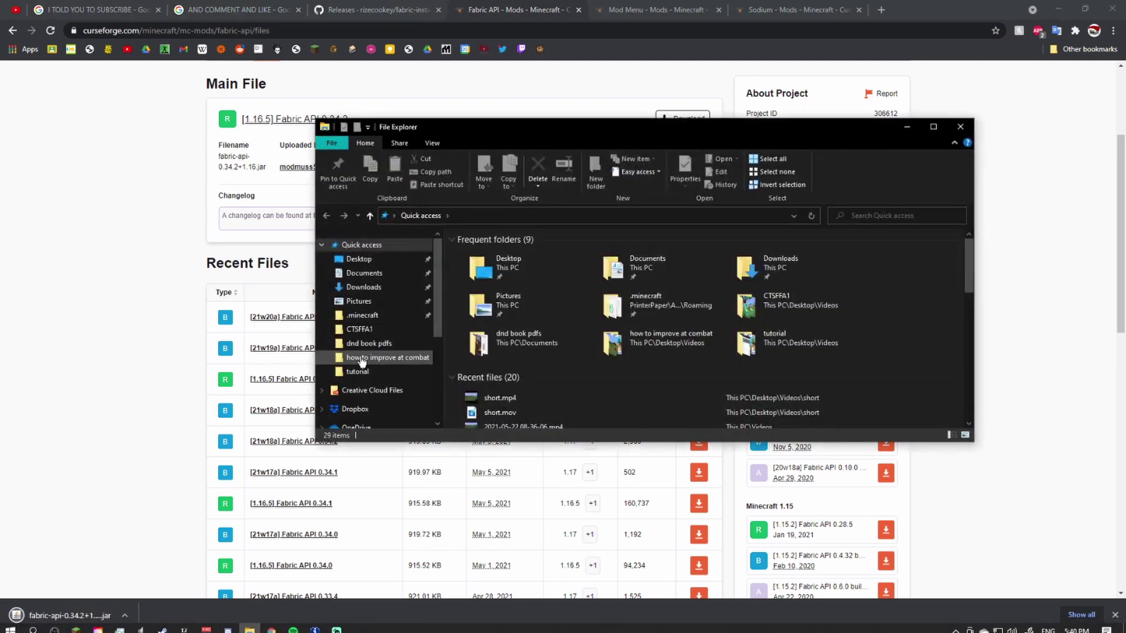
click(362, 315)
scroll(546, 372, down, 4)
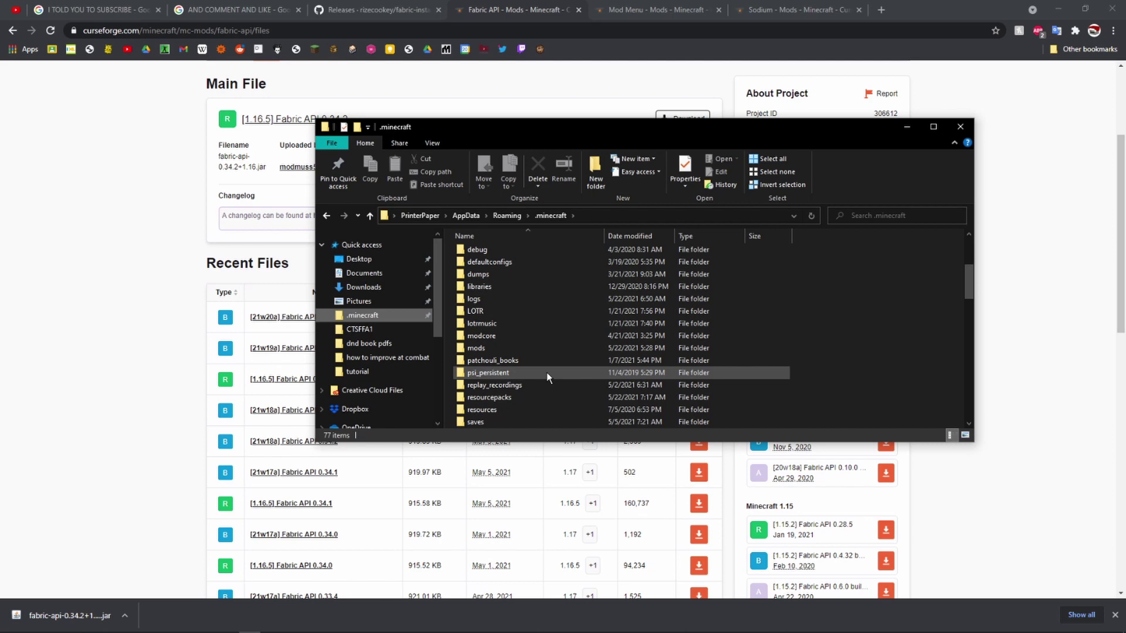
scroll(547, 375, down, 3)
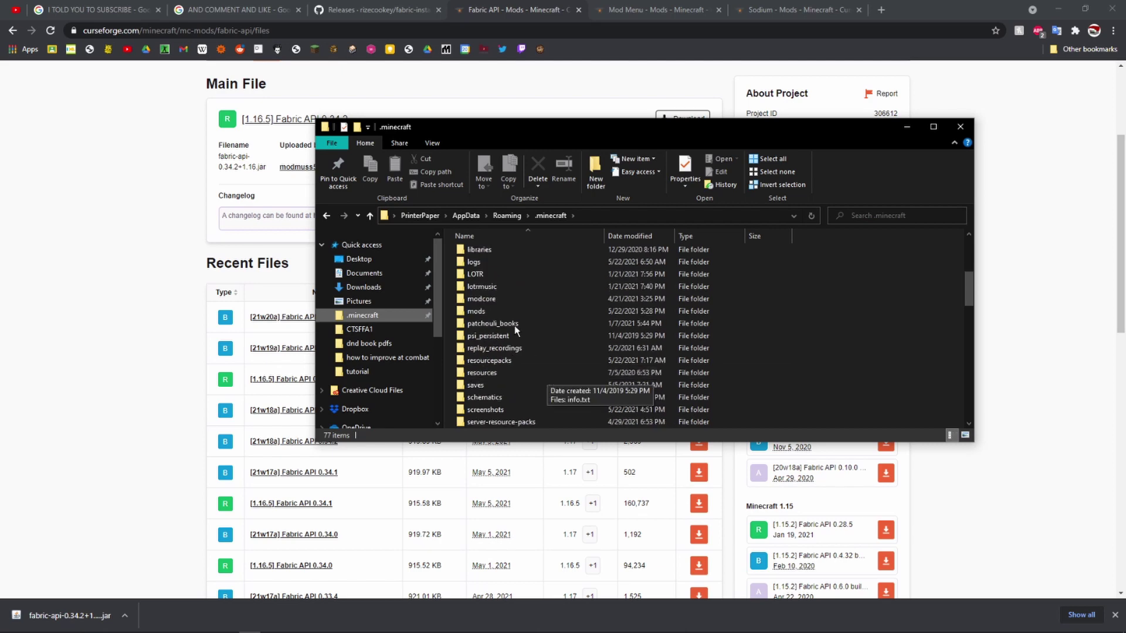
double_click(500, 310)
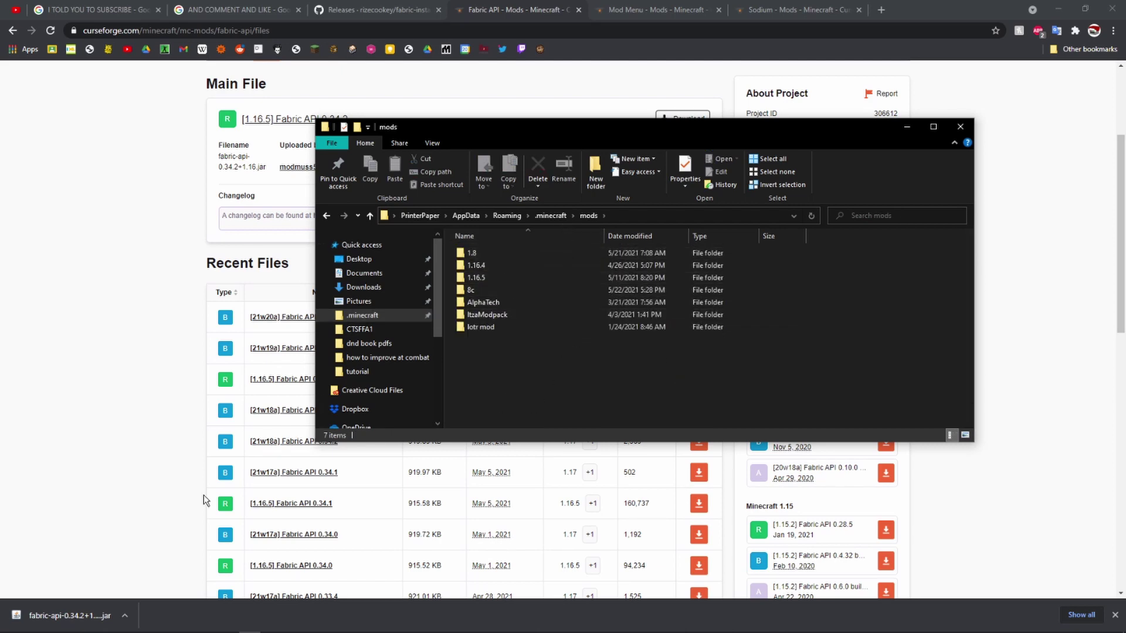
drag(88, 614, 466, 388)
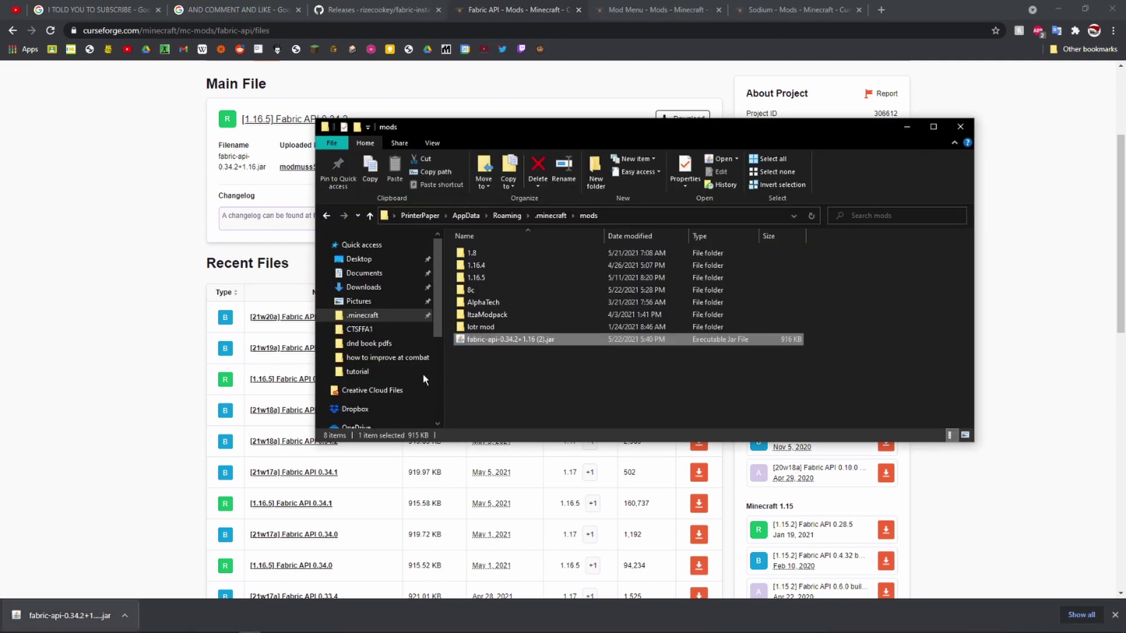
click(104, 367)
Return to the CookeyMod README on GitHub and open the linked CookeyMod releases page
key(ctrl+shift+Tab)
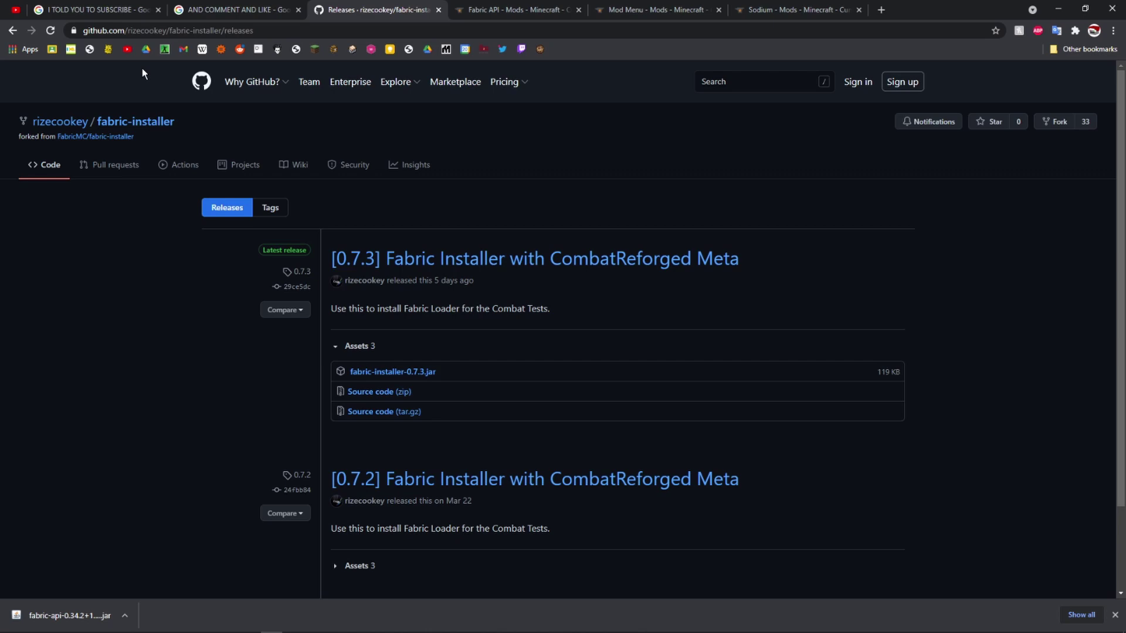
key(alt+Left)
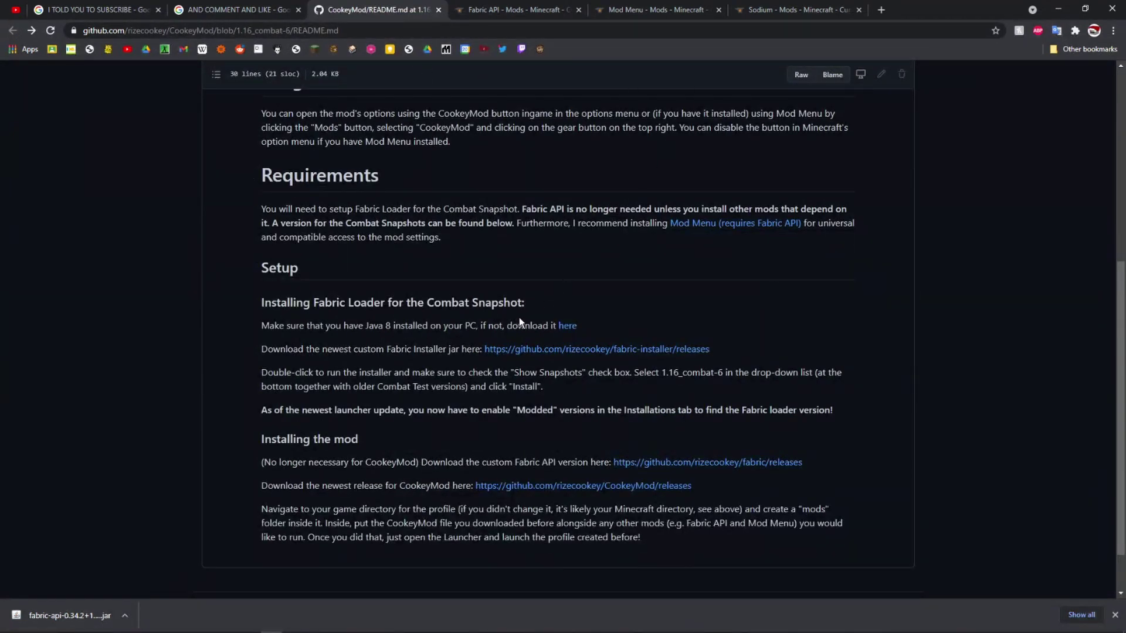
scroll(350, 259, up, 6)
scroll(350, 259, down, 5)
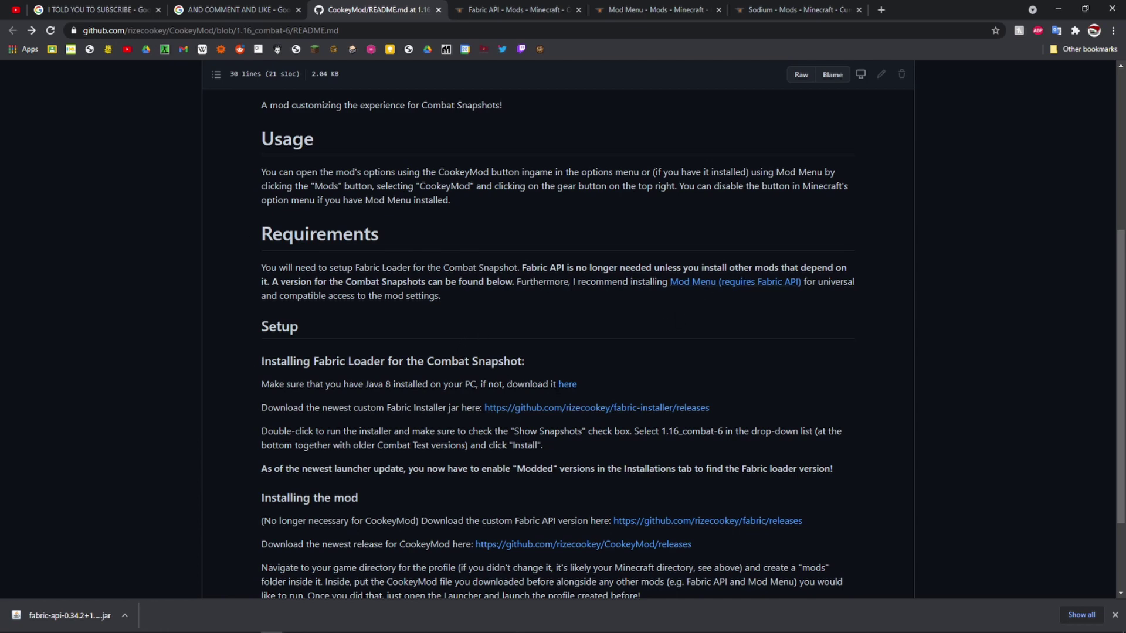
scroll(588, 392, down, 2)
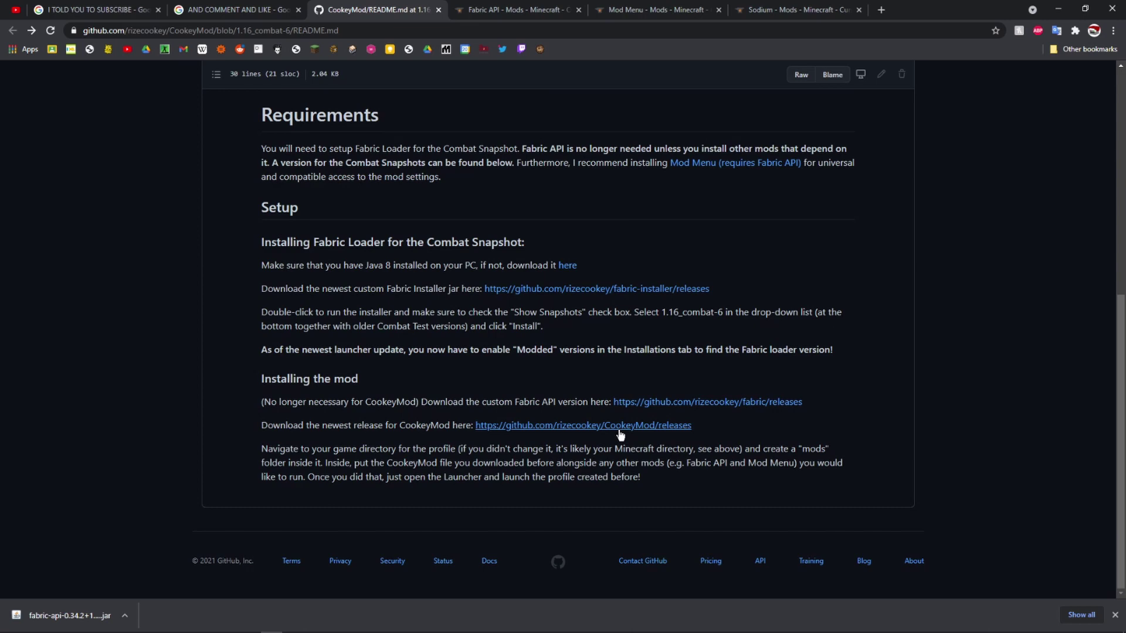
click(552, 432)
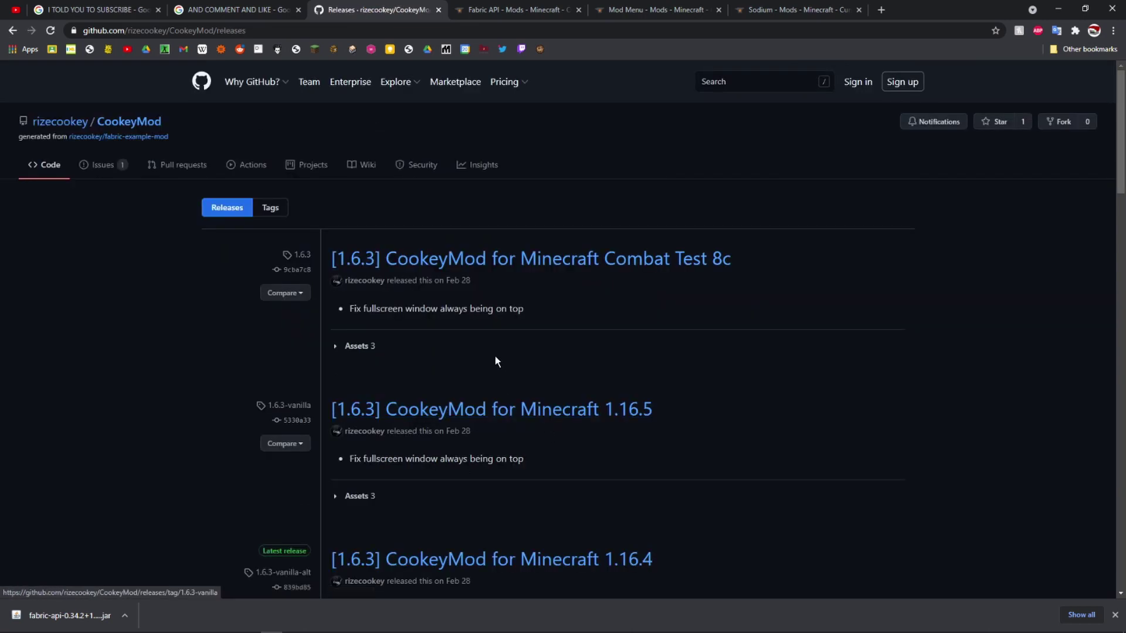
Download cookeymod-1.6.3.jar from the Minecraft Combat Test 8c release and place it in the mods folder
click(562, 259)
click(387, 371)
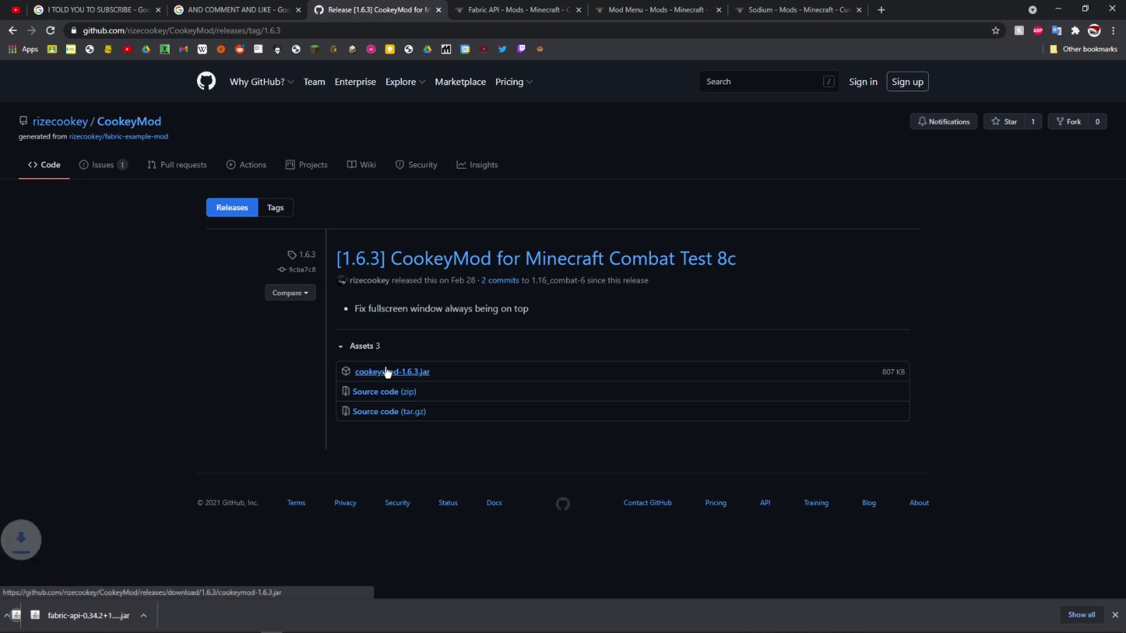
click(220, 613)
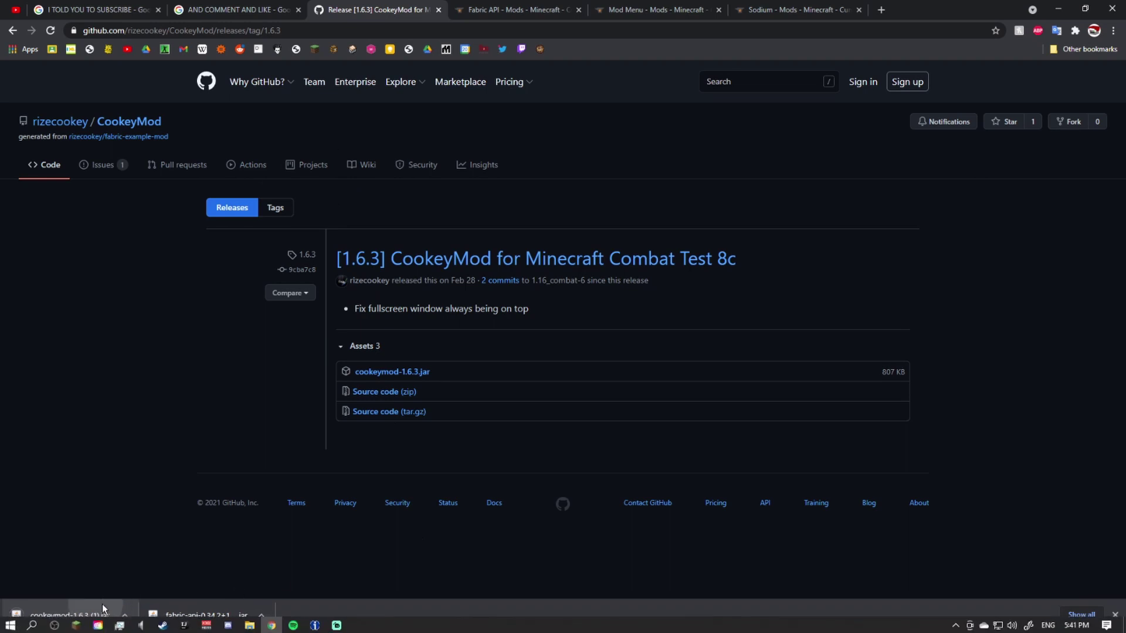
drag(103, 608, 590, 393)
click(241, 377)
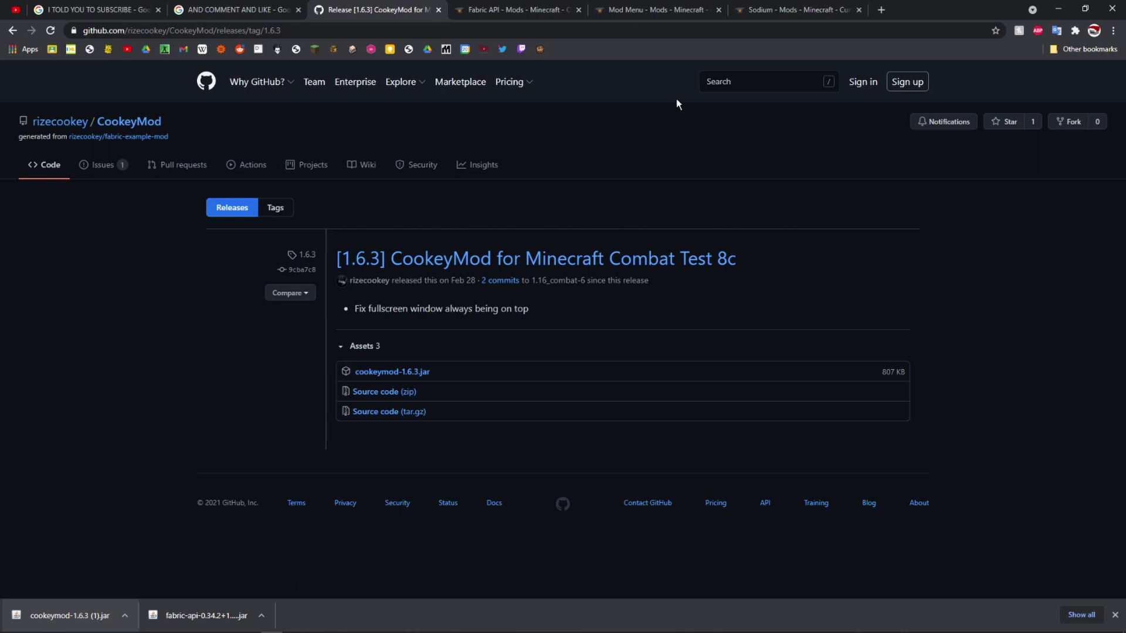
Download Mod Menu v1.16.9 for 1.16.5 from its CurseForge files page and keep the file
click(674, 10)
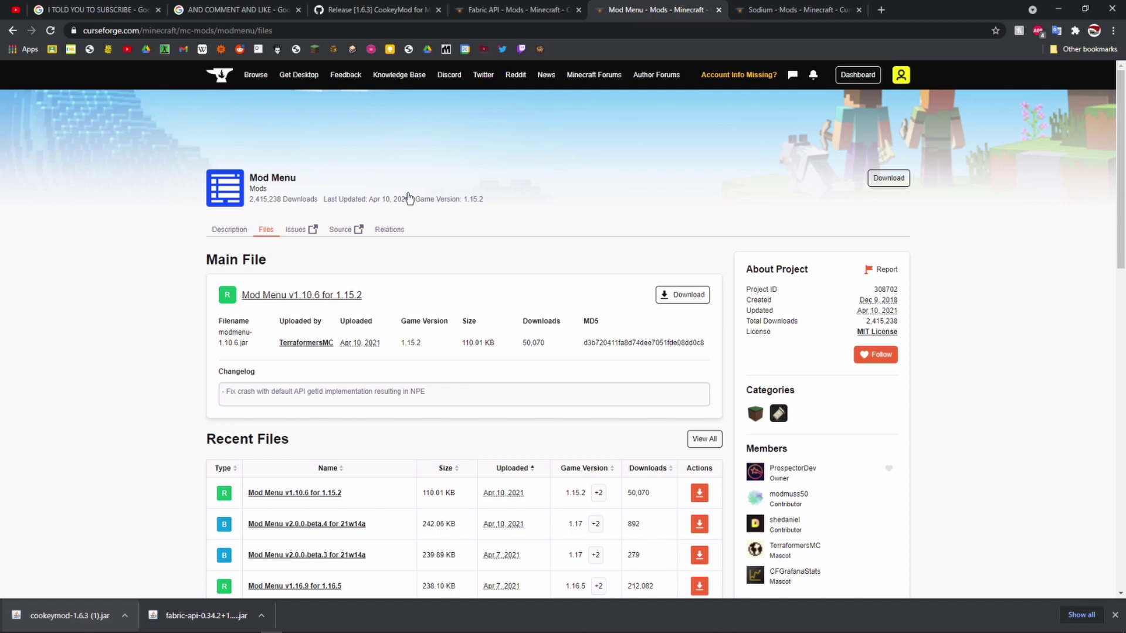
scroll(506, 199, down, 6)
scroll(505, 199, up, 2)
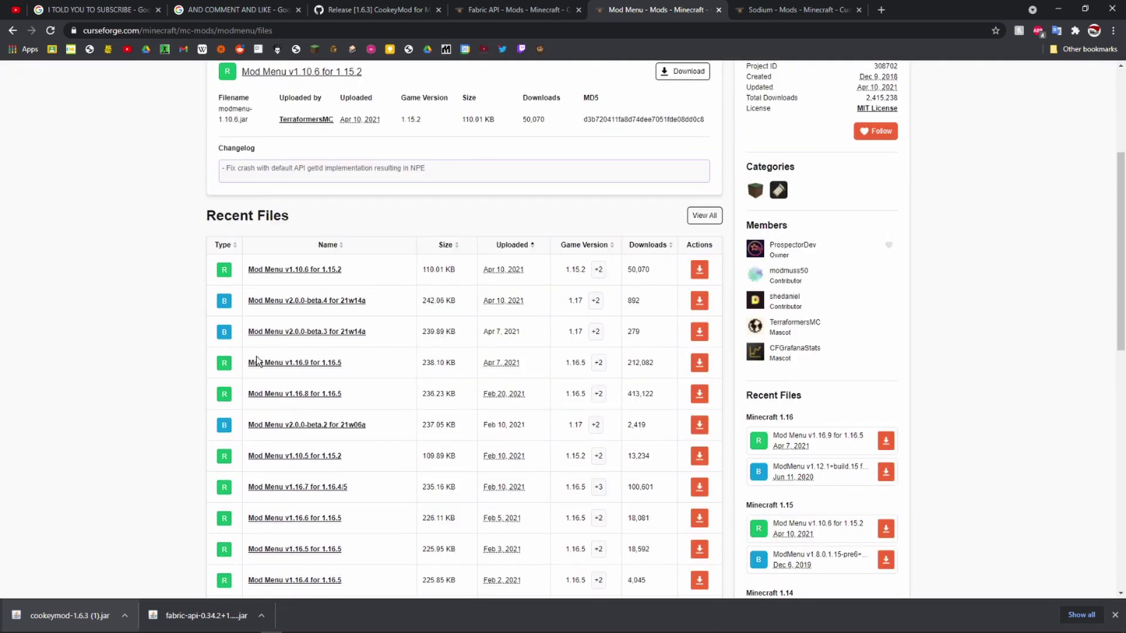
click(699, 362)
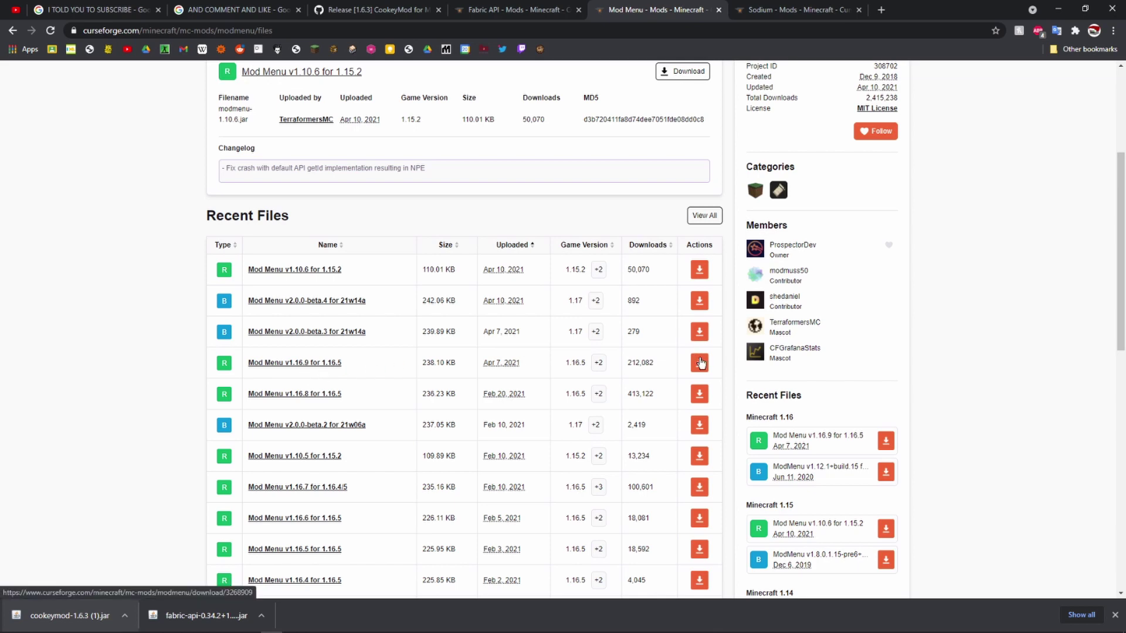
click(215, 615)
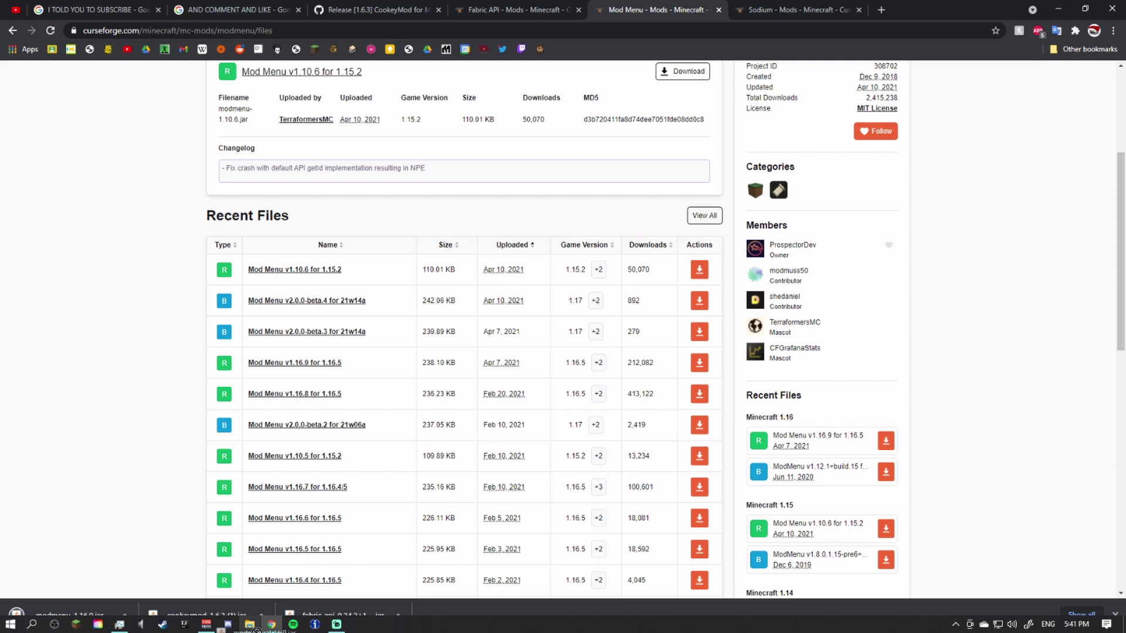
Place the downloaded modmenu-1.16.9.jar in the Minecraft mods folder
click(249, 624)
drag(642, 372, 642, 372)
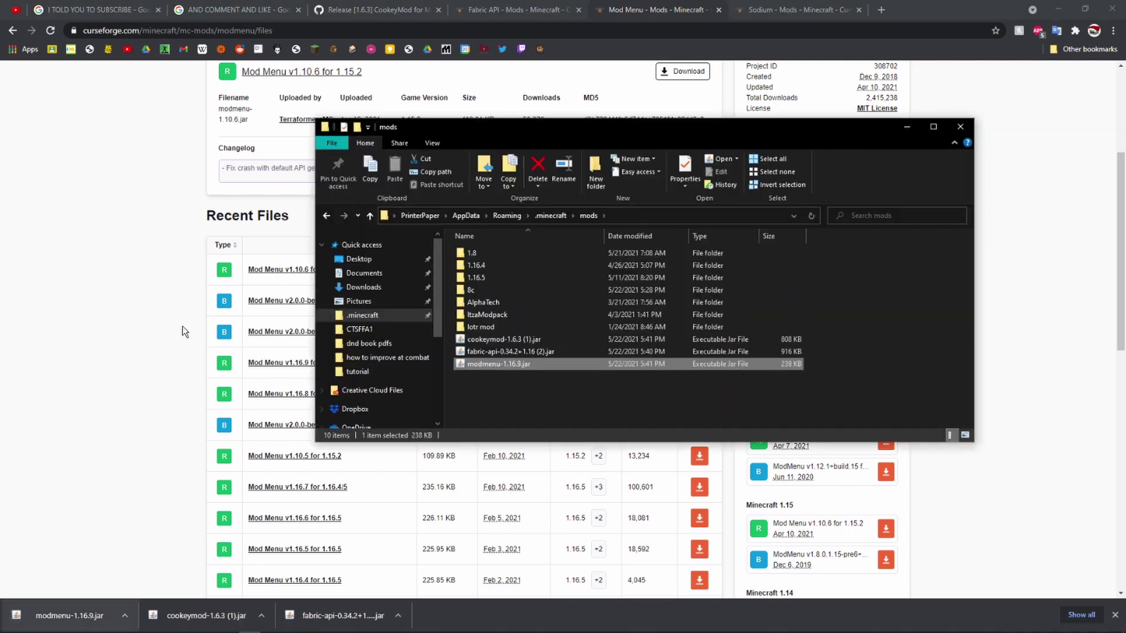
click(98, 366)
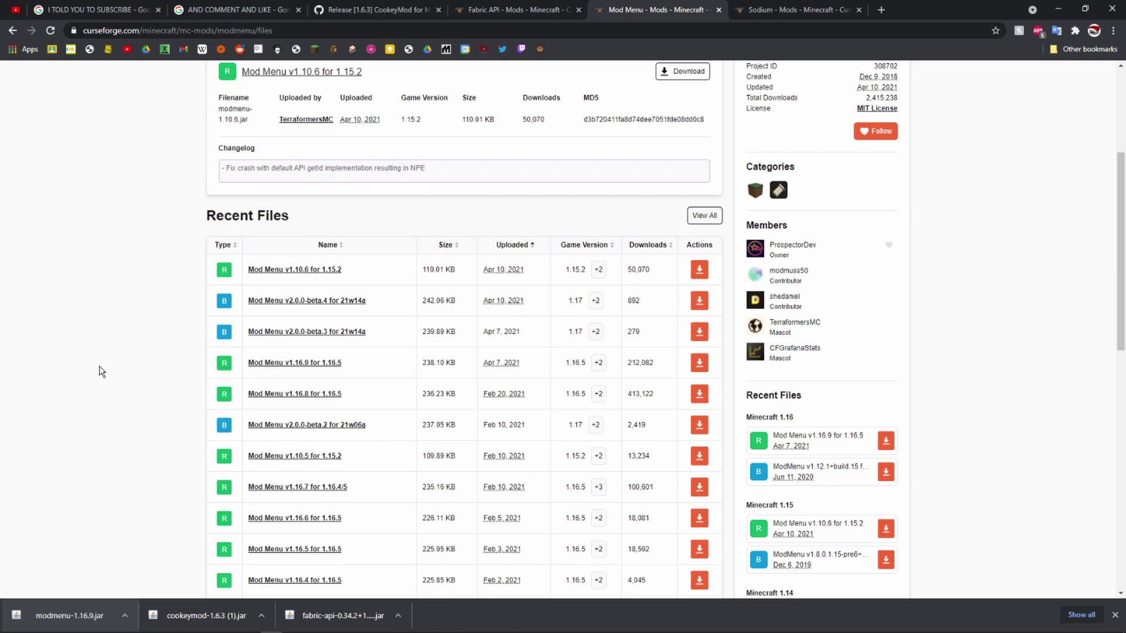
Switch to the Sodium mod page on CurseForge and open its list of files
click(756, 12)
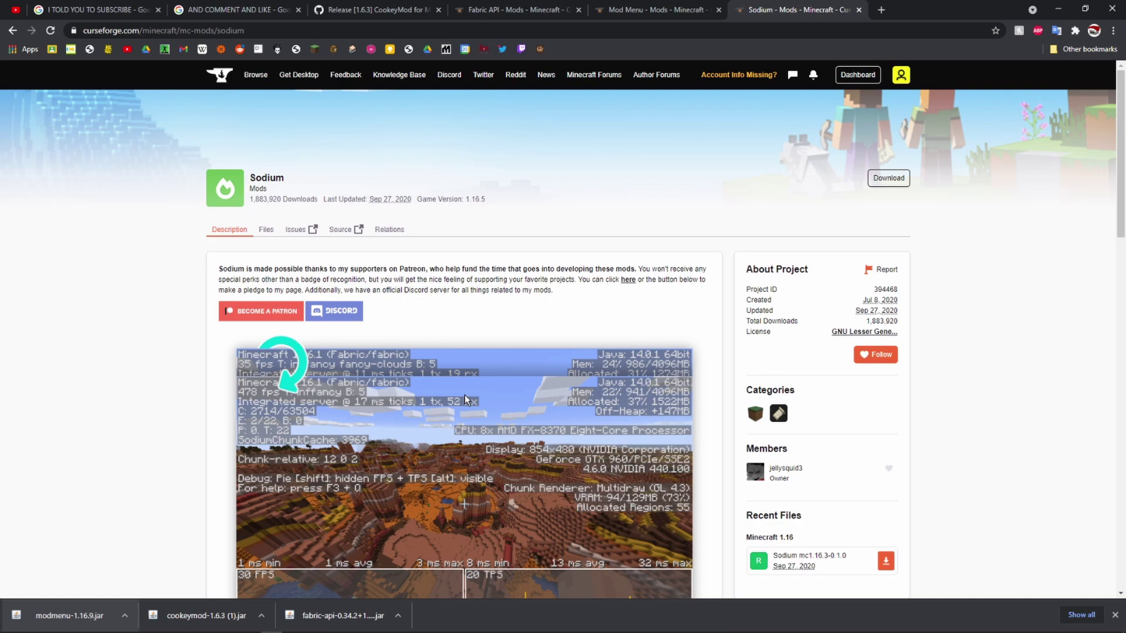
scroll(466, 399, down, 3)
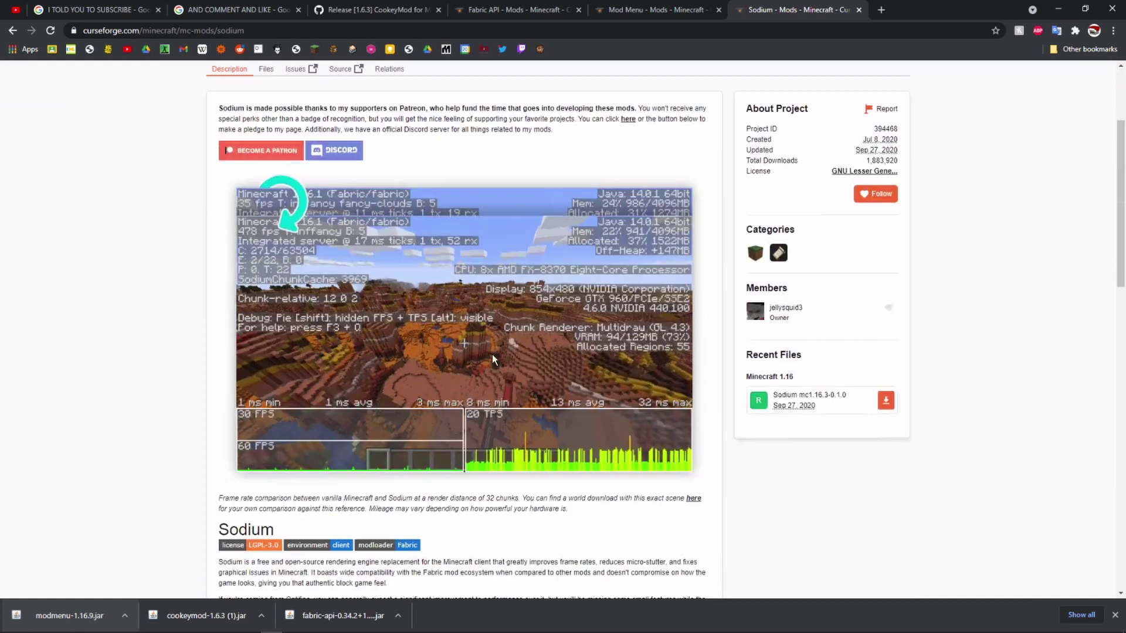
scroll(488, 351, up, 2)
click(267, 177)
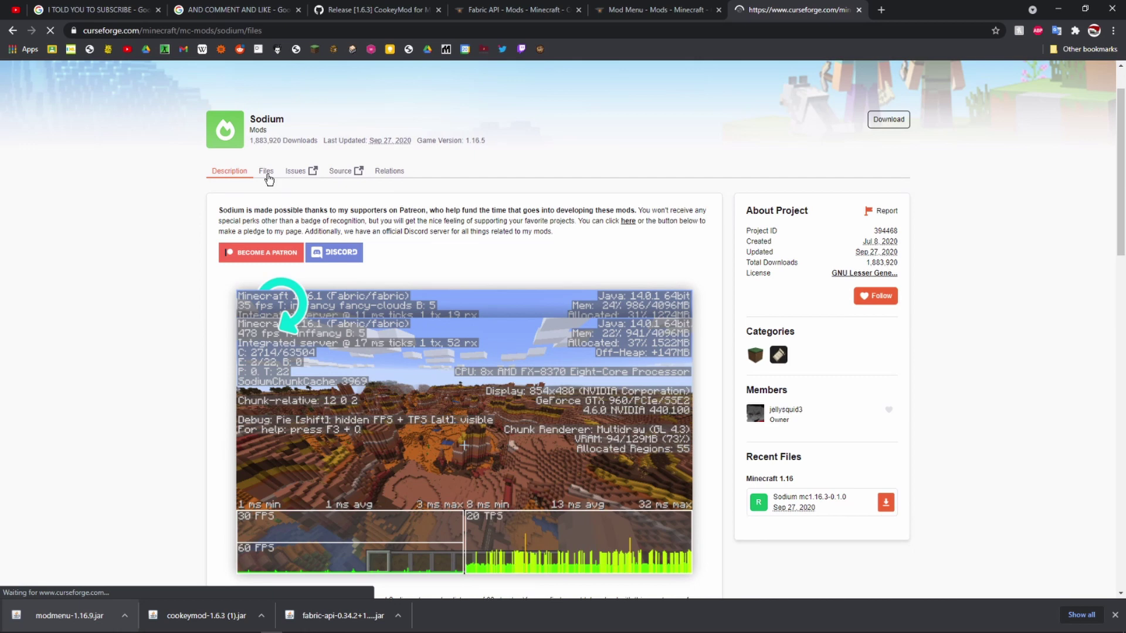
scroll(444, 321, down, 1)
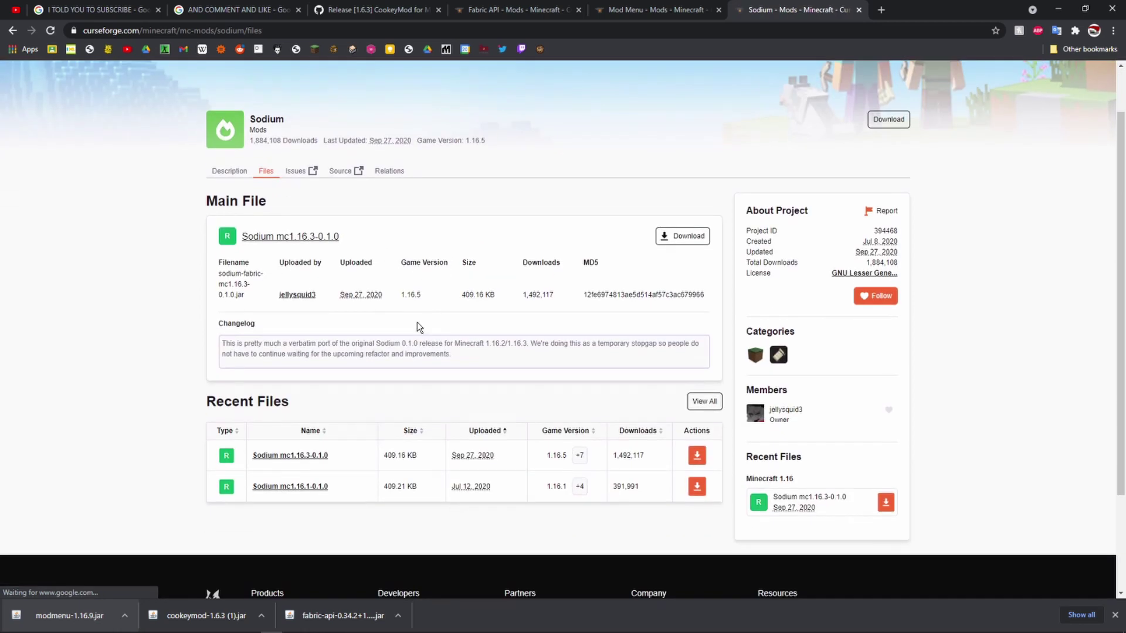
Download the Sodium mc1.16.3-0.1.0 file, keep it and place the jar in the Minecraft mods folder
click(695, 457)
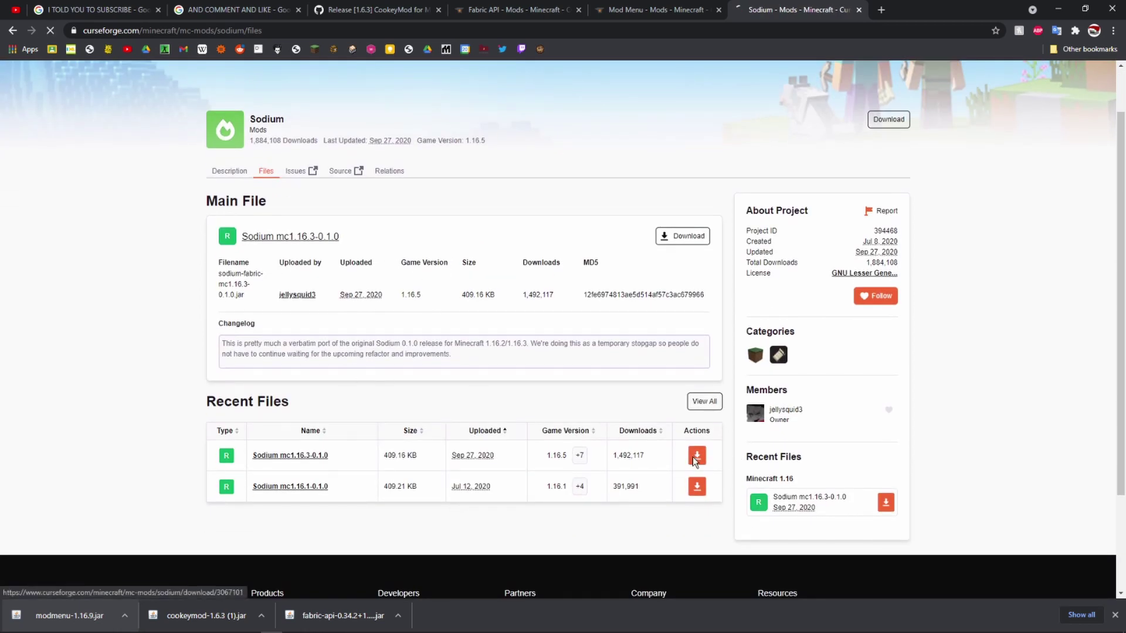
click(227, 610)
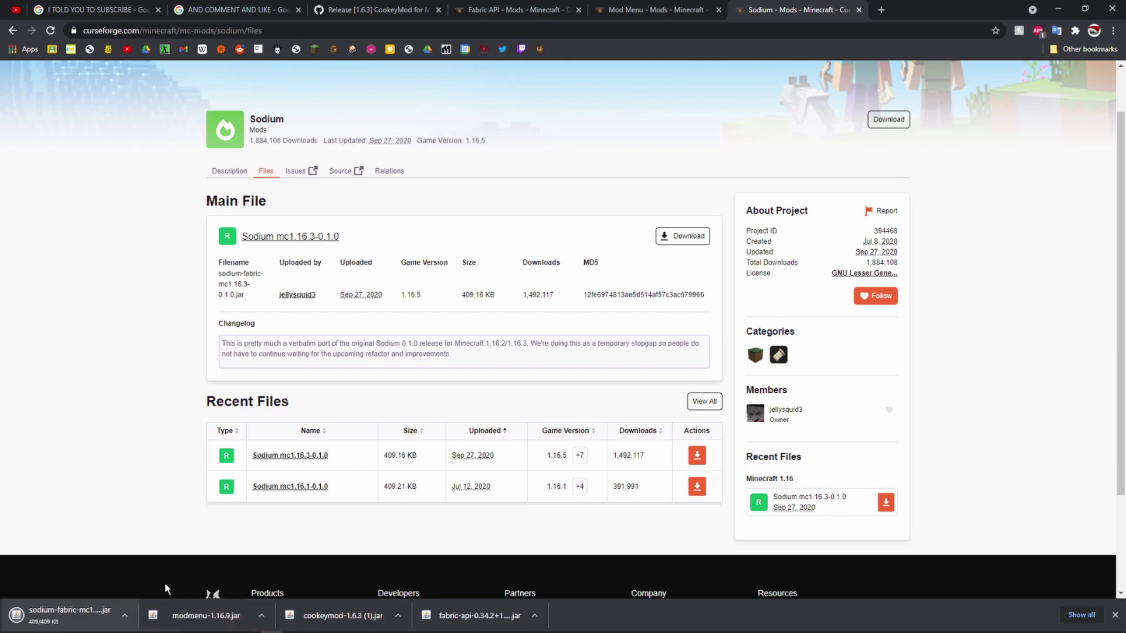
drag(94, 612, 483, 409)
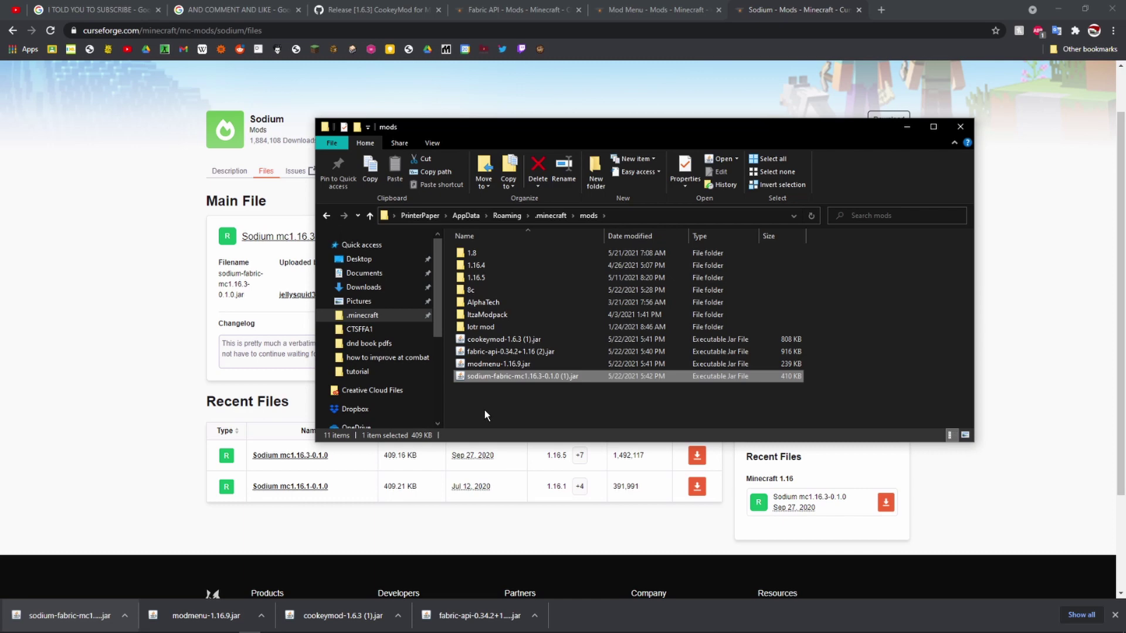
click(167, 190)
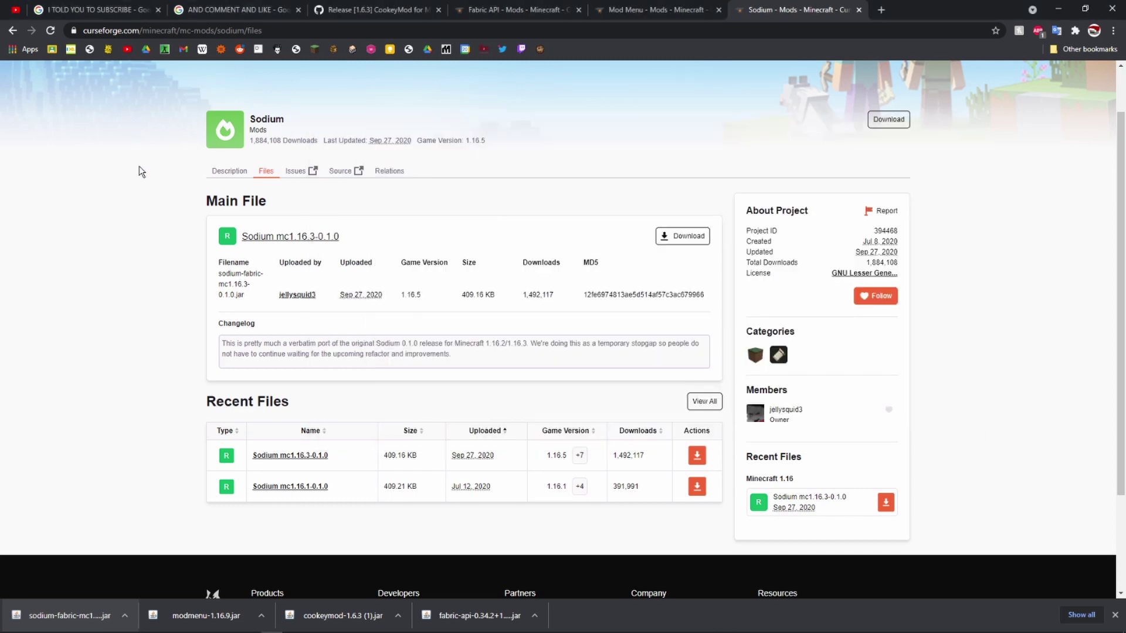
Switch to YouTube Studio and examine the combat snapshot video's engagement and audience analytics, including watch time from subscribers
click(10, 10)
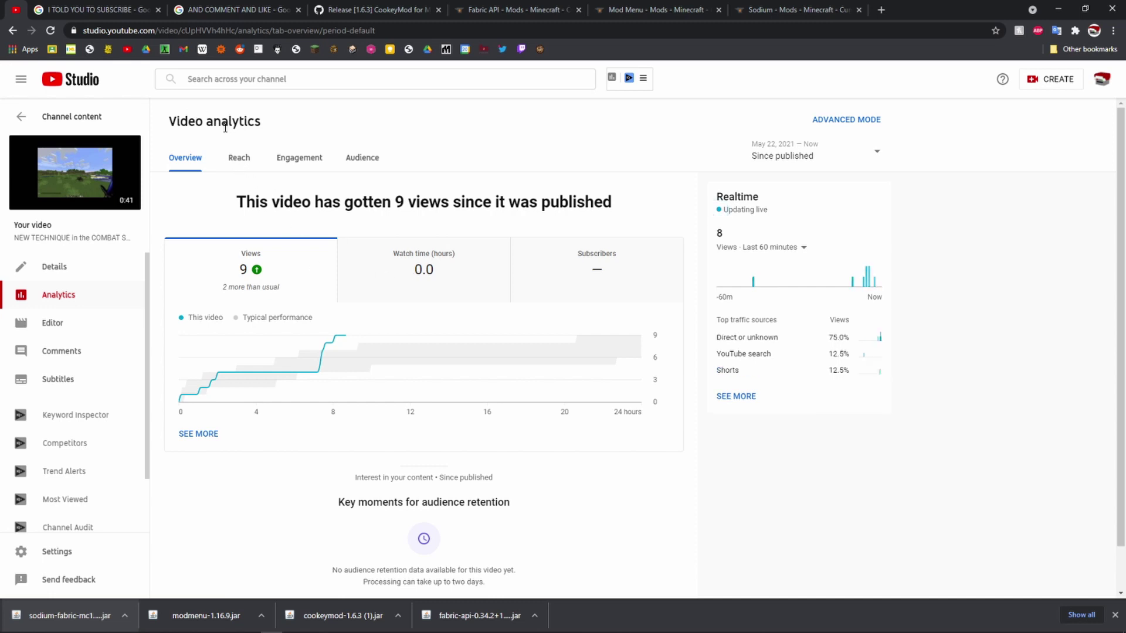
click(287, 163)
scroll(380, 268, down, 2)
scroll(378, 235, up, 2)
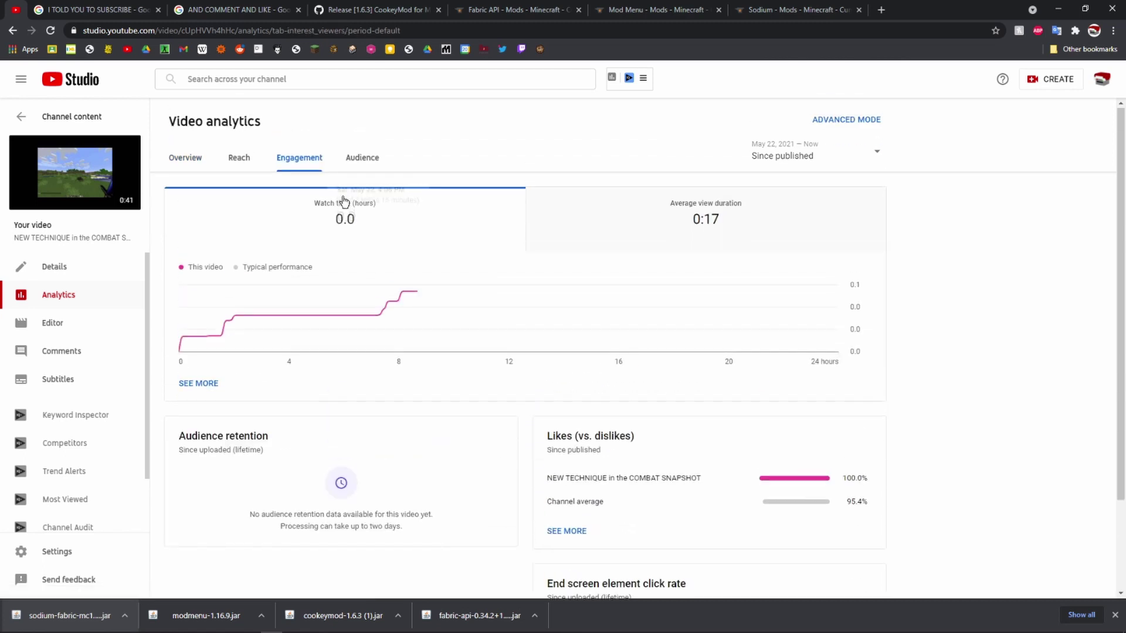
click(361, 157)
scroll(359, 276, down, 2)
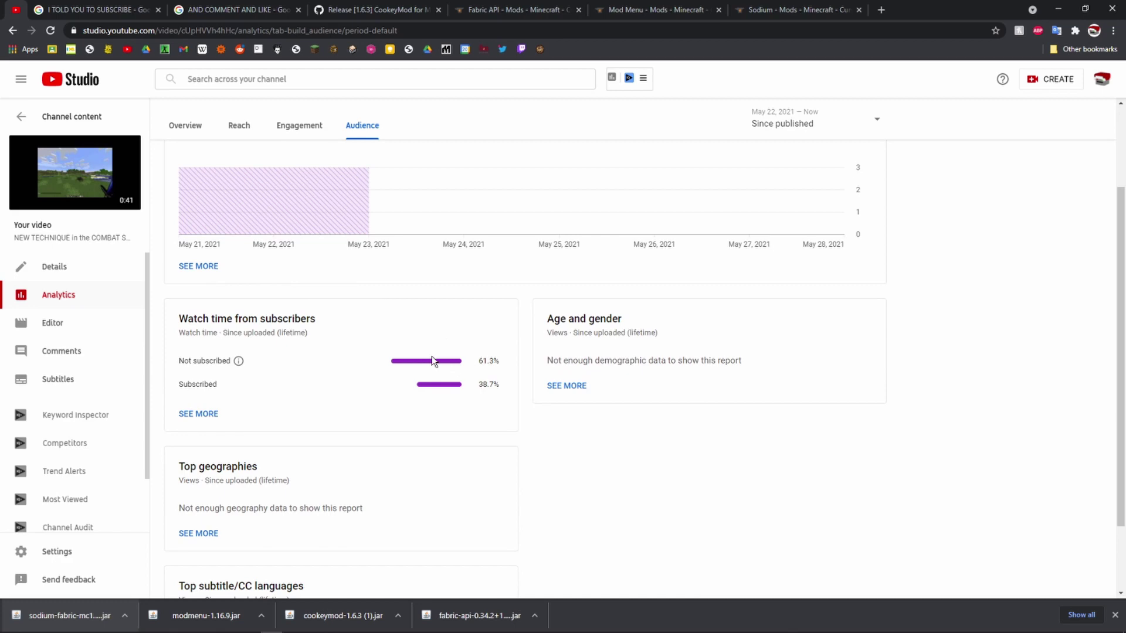